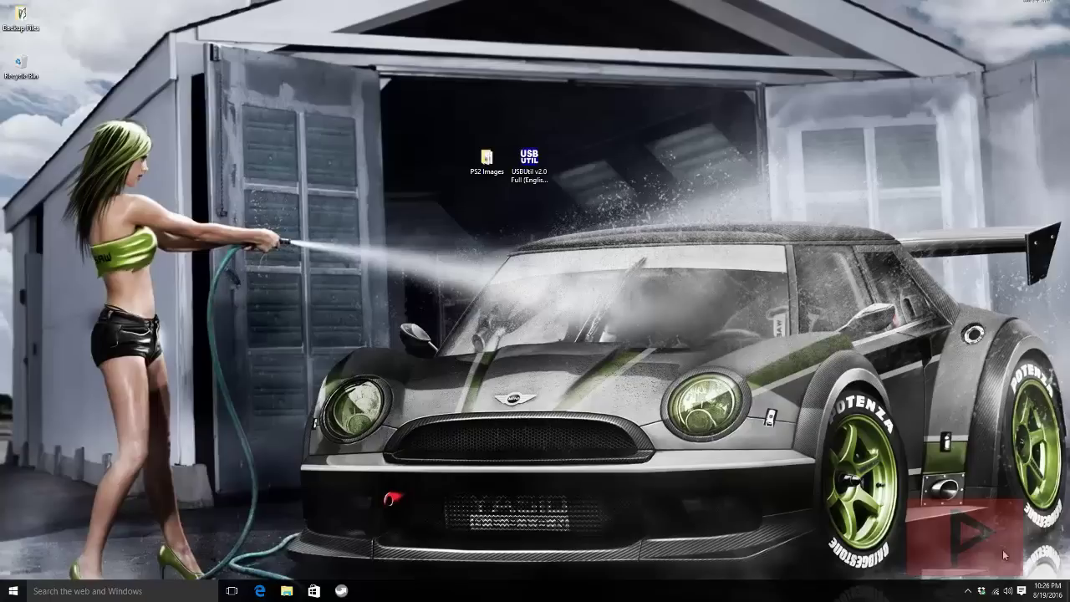
Step: Open the PS3USB (I:) drive and the PS2 Images folder in side-by-side windows
key("super+e")
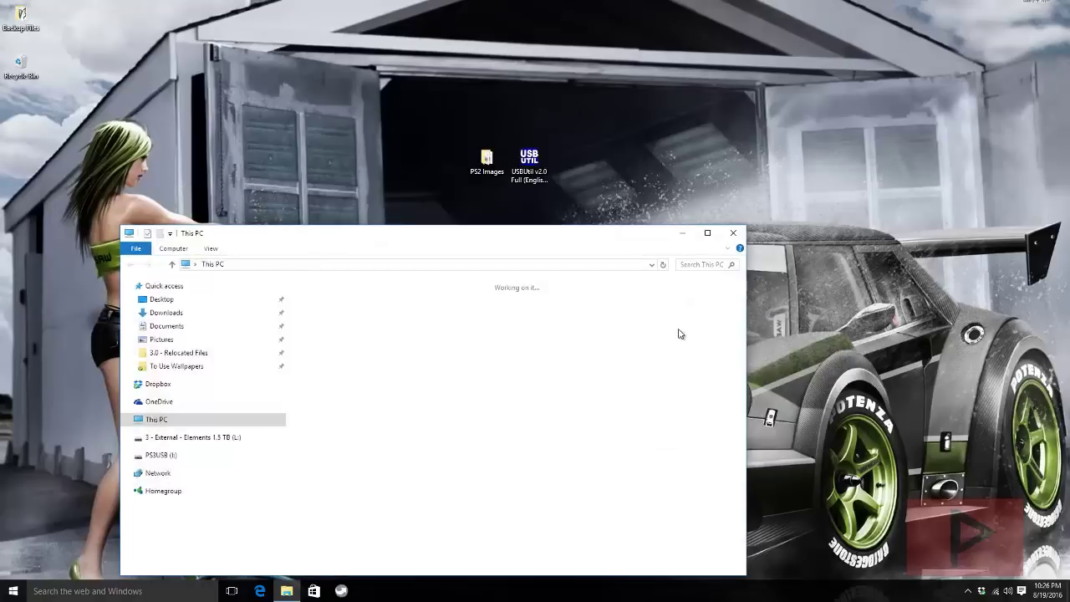
double_click(628, 408)
left_click_drag(492, 238, 396, 223)
double_click(488, 167)
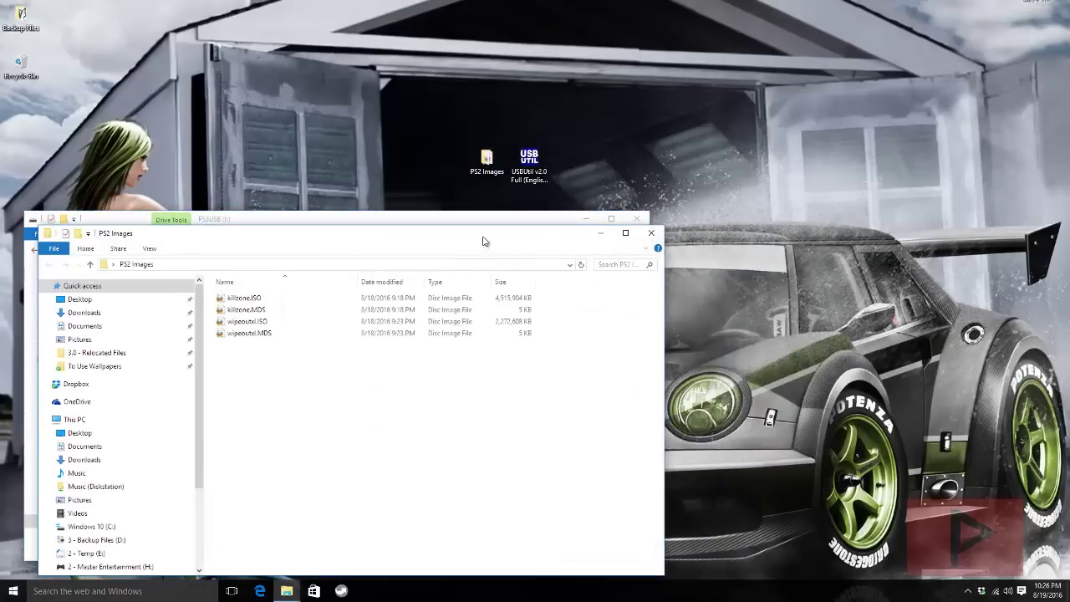
left_click_drag(485, 221, 906, 160)
Step: Try copying killzone.ISO onto PS3USB, cancel the file-too-large error, and close both windows
left_click(654, 223)
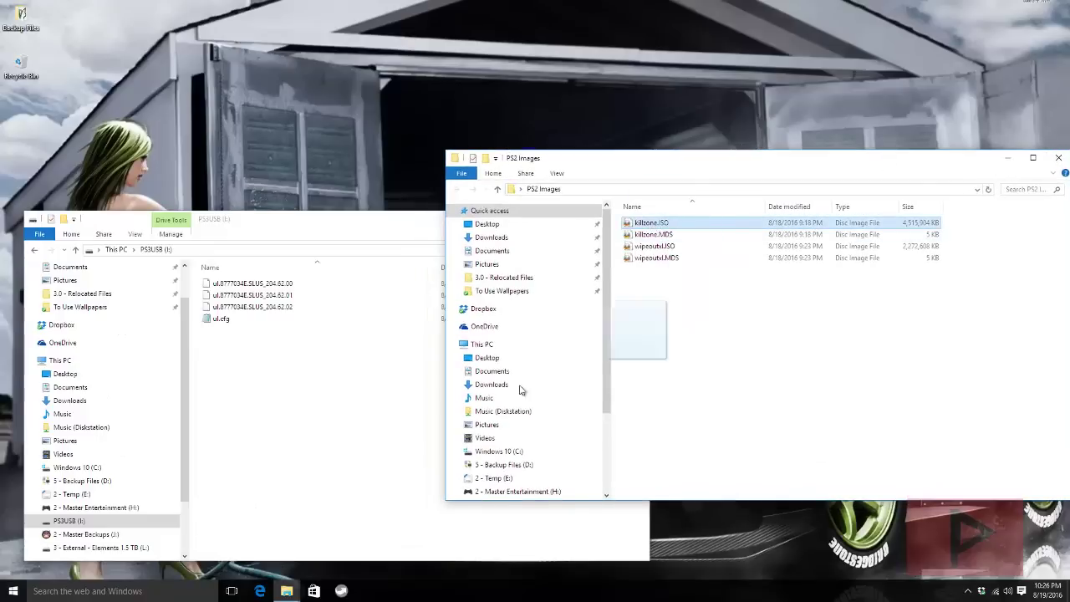
left_click(355, 454)
left_click(353, 461)
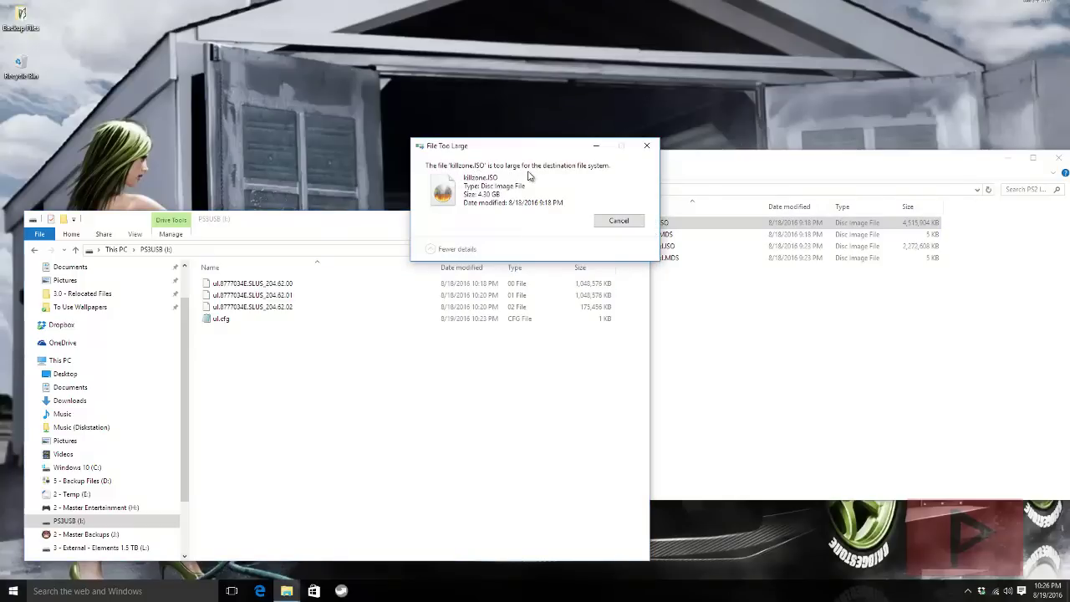
left_click(618, 221)
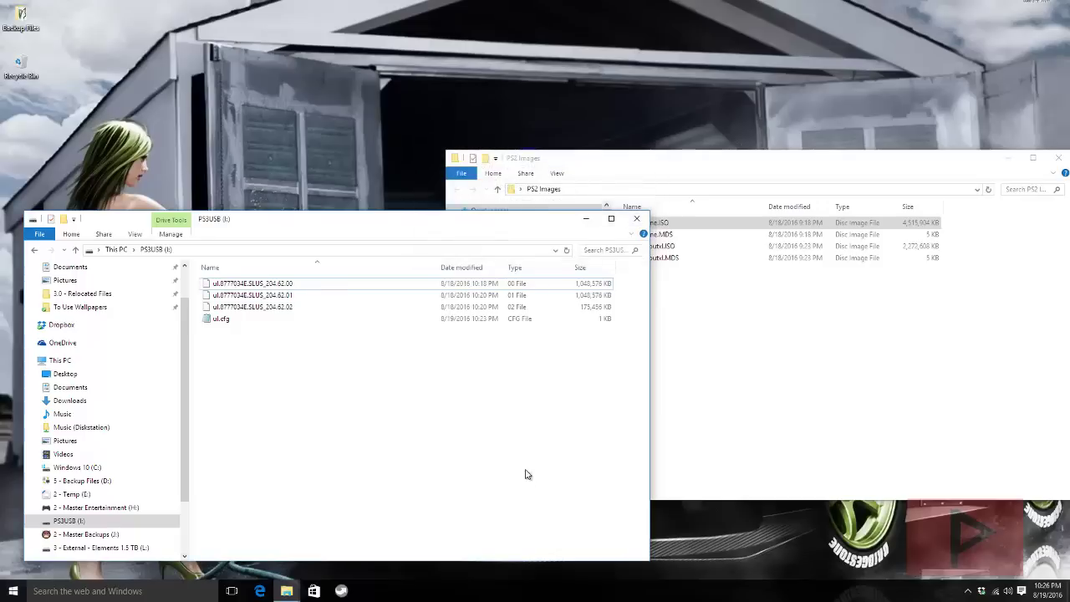
left_click(823, 426)
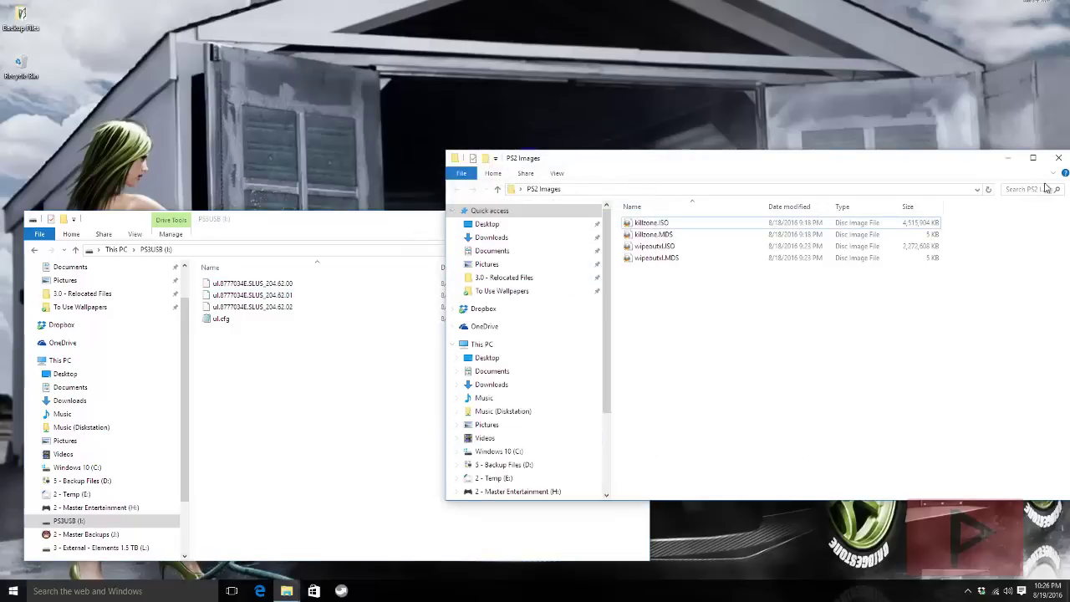
left_click(1059, 158)
left_click(635, 218)
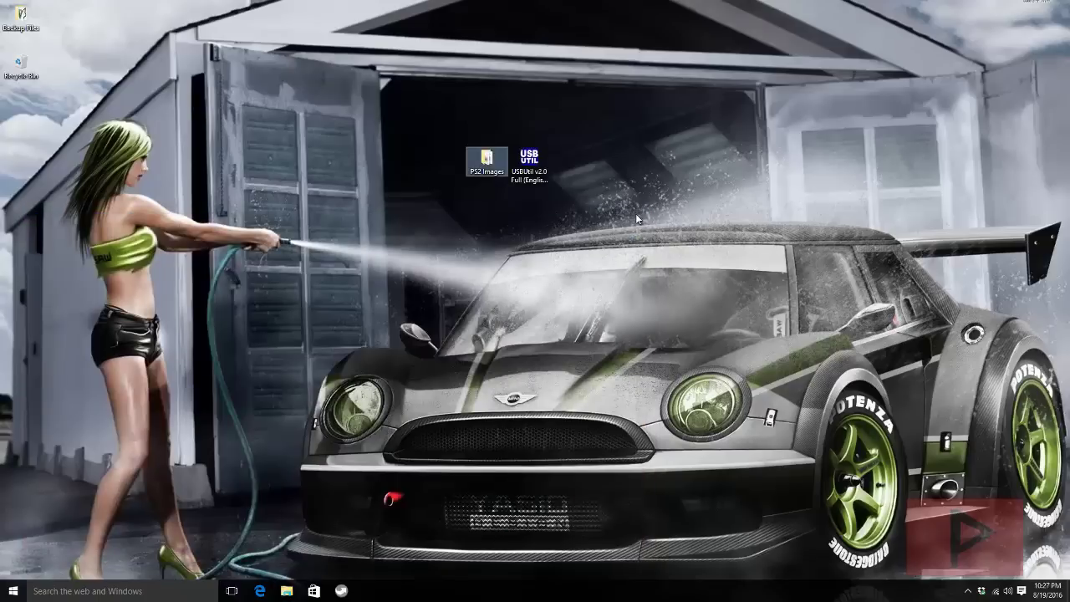
Step: Launch USBUtil v2.0 from its desktop shortcut and dismiss the About message
left_click(531, 173)
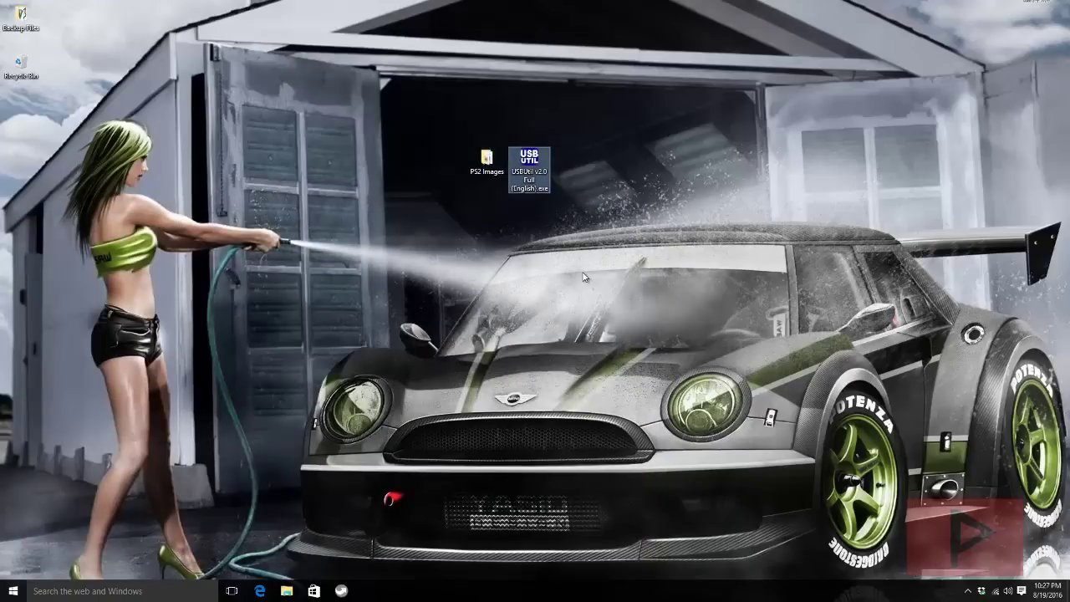
key("Return")
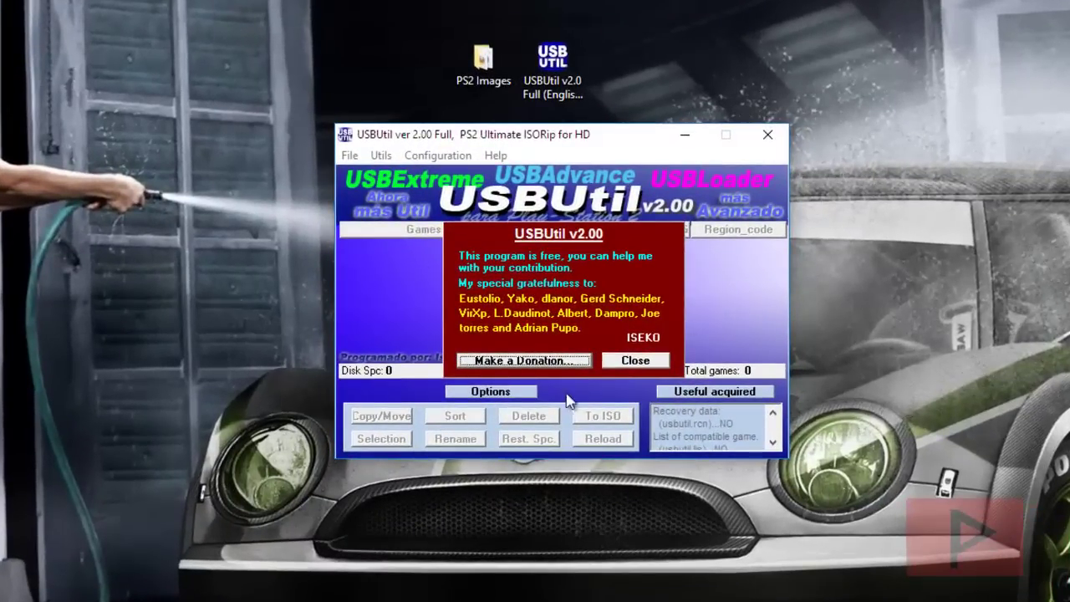
left_click(650, 365)
left_click(349, 156)
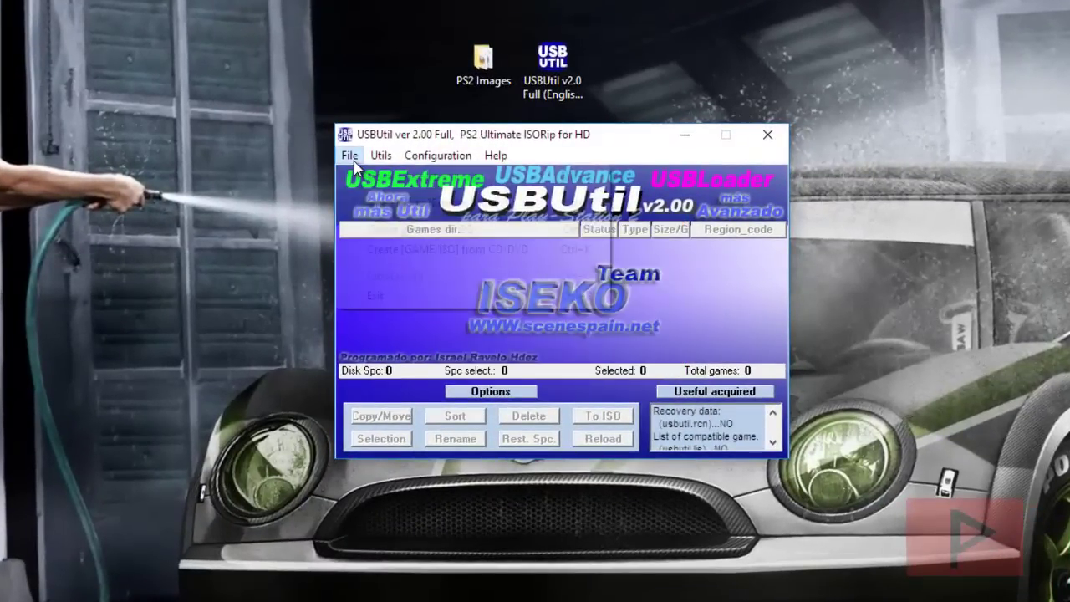
Step: Create a game from killzone.ISO in PS2 Images, targeting drive I:\ as DVD media
left_click(408, 230)
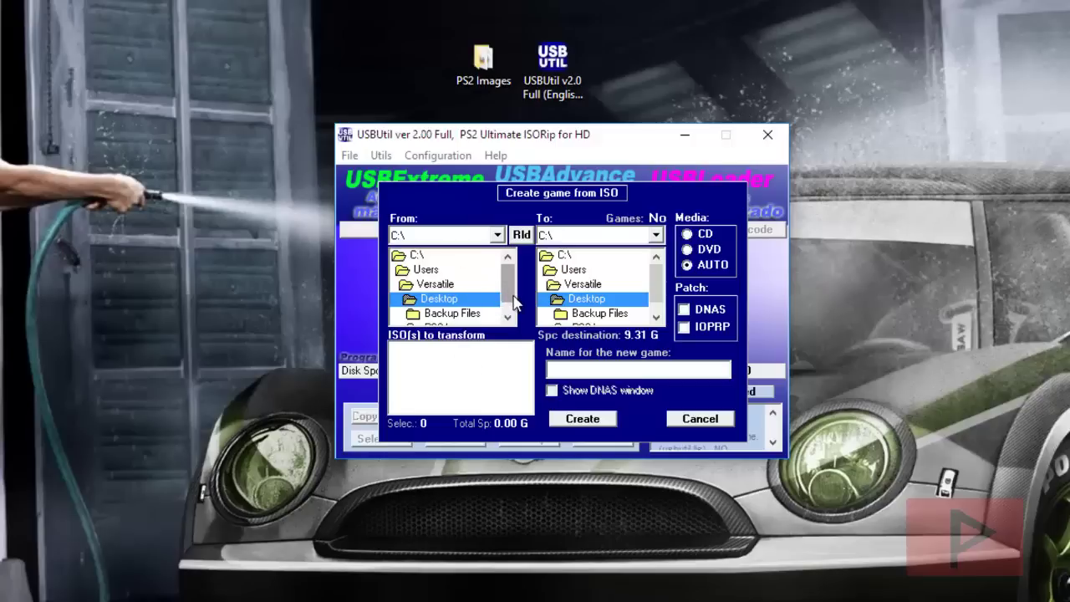
scroll(508, 288, "down", 1)
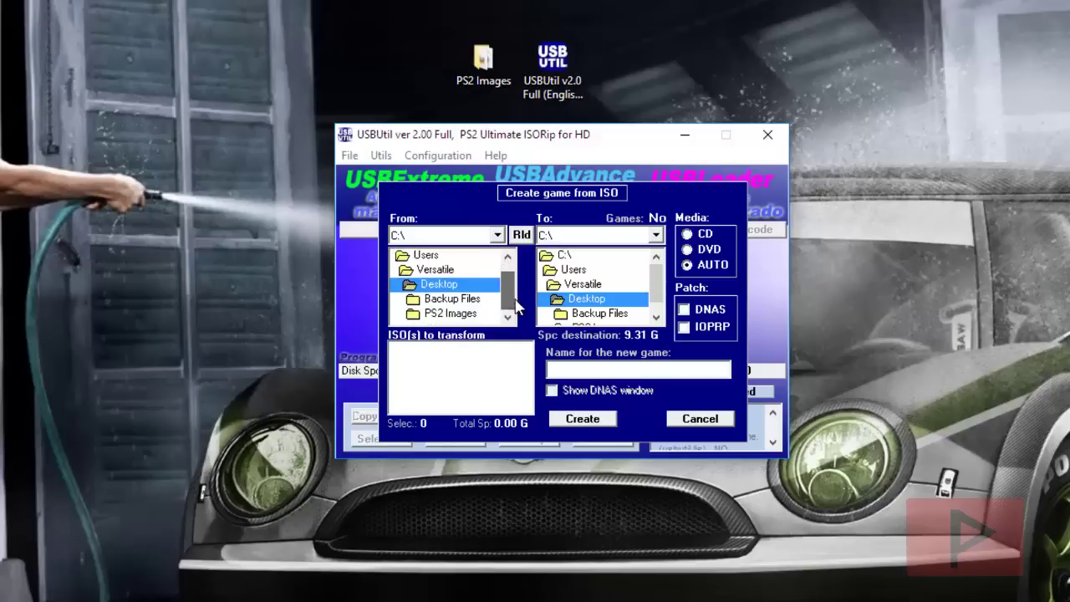
double_click(452, 313)
left_click(433, 348)
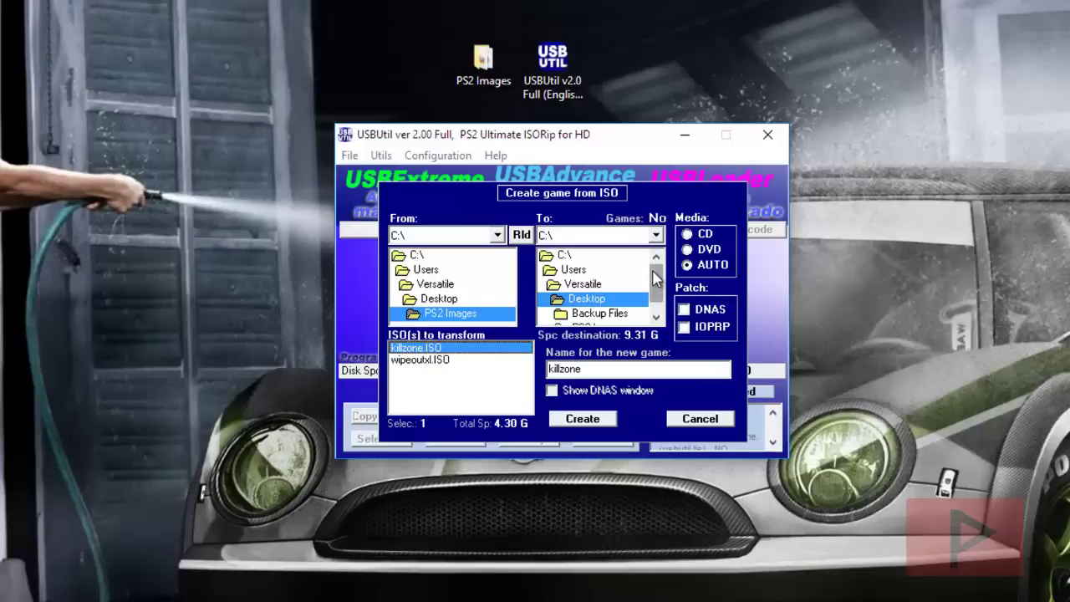
left_click(658, 236)
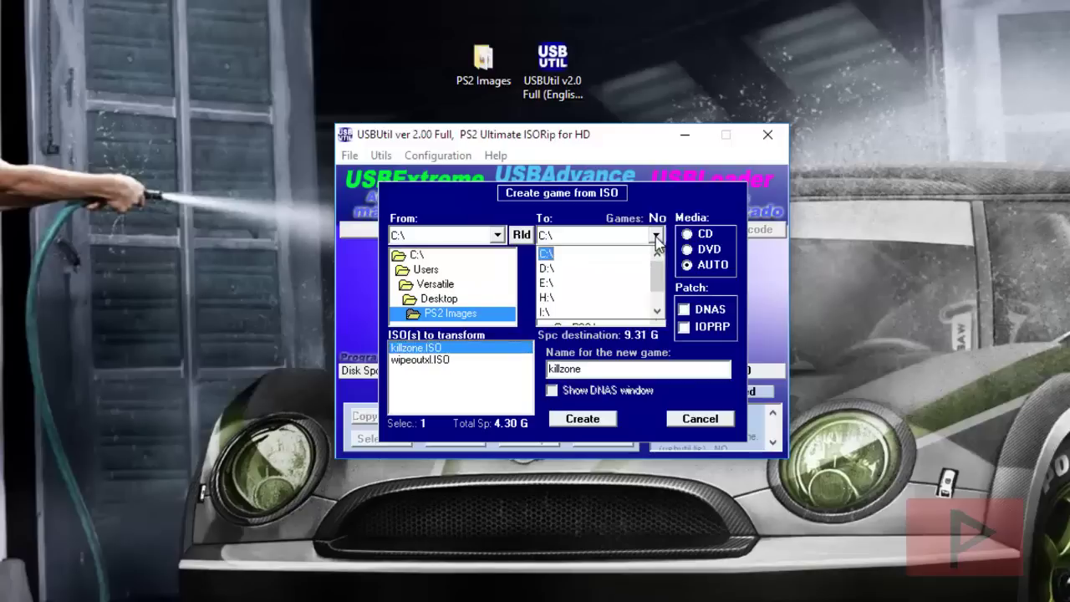
left_click(575, 310)
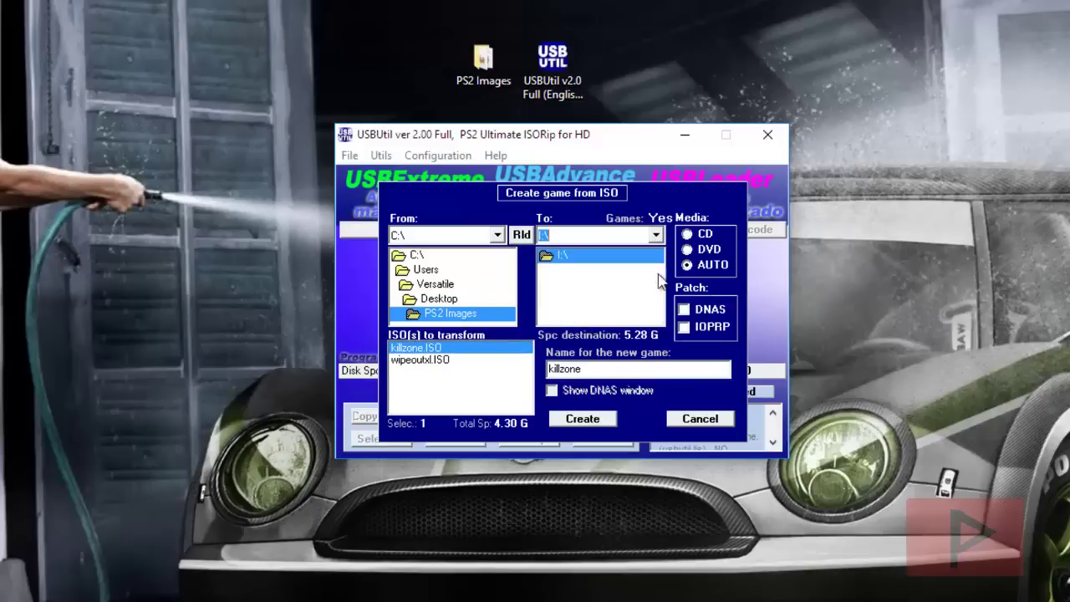
left_click(698, 250)
left_click(622, 368)
Step: Convert killzone onto drive I:\, then close the progress panel at 100%
left_click(583, 419)
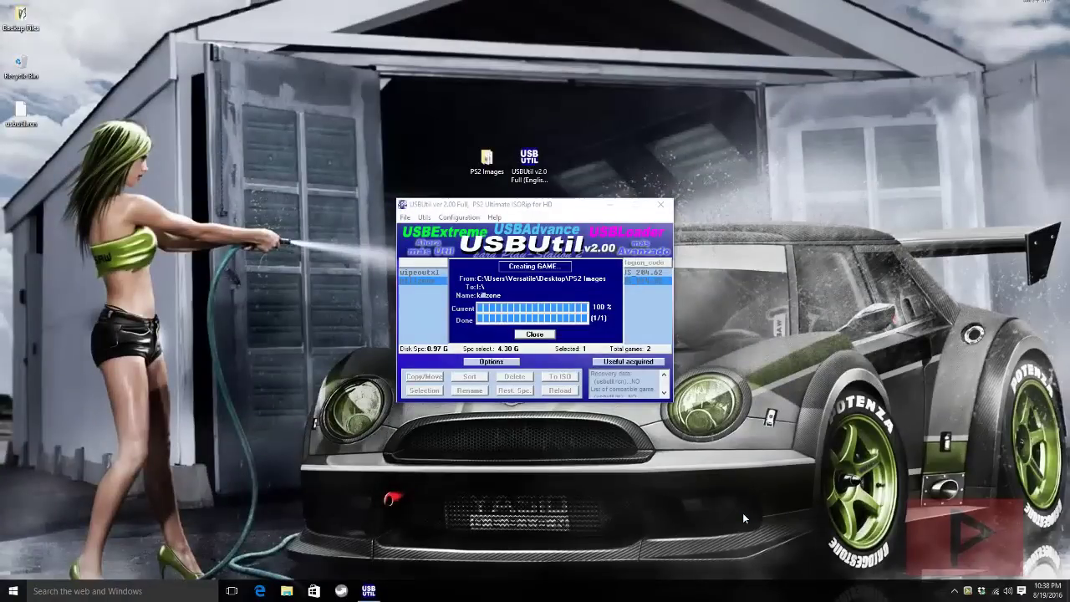
left_click(536, 335)
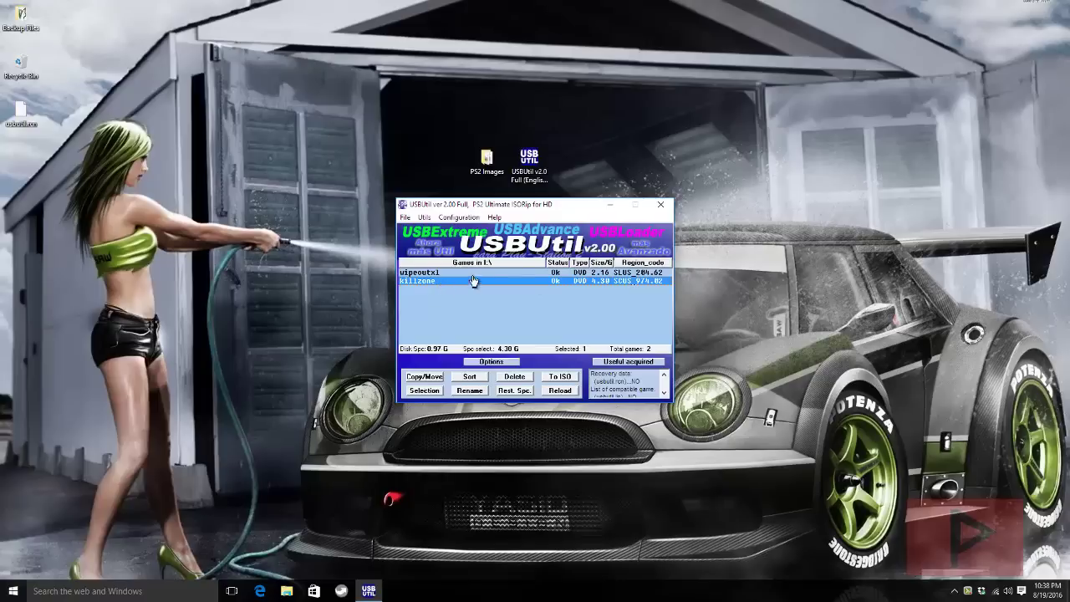
left_click(661, 204)
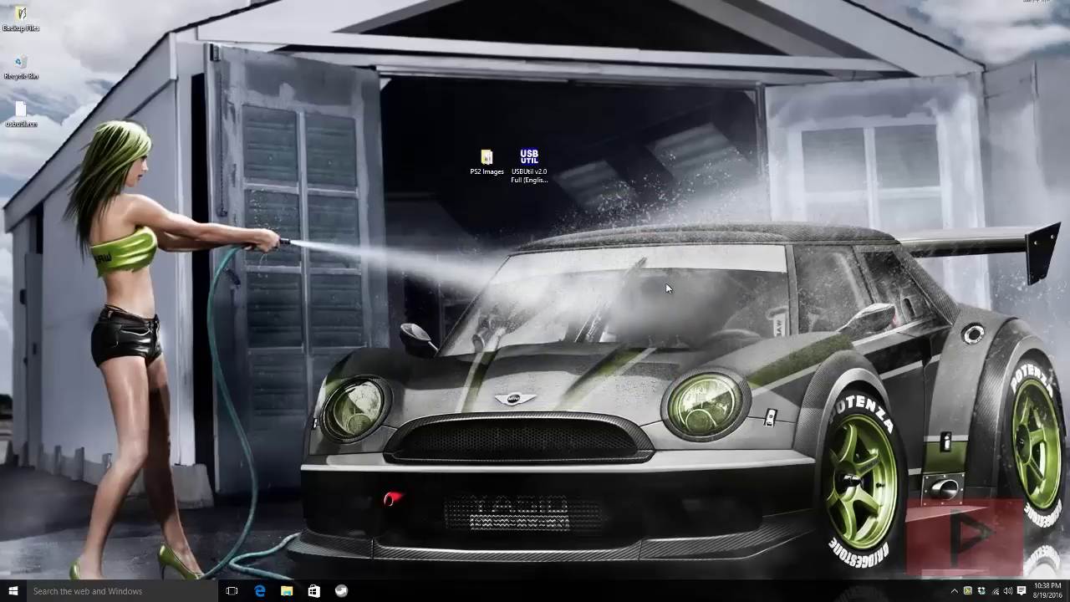
key("super+e")
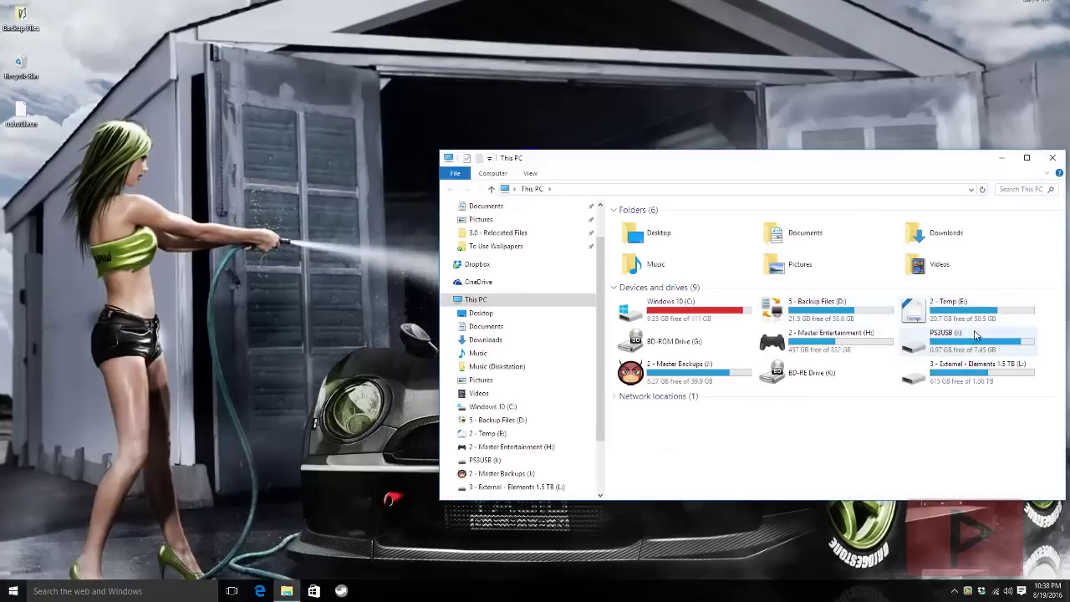
double_click(954, 341)
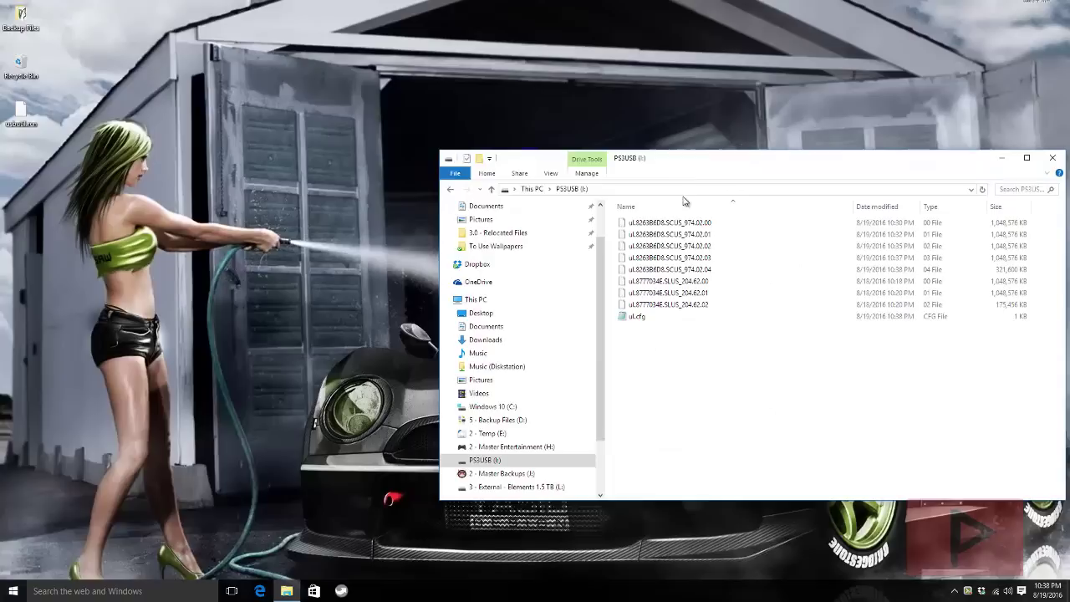
left_click_drag(687, 165, 515, 171)
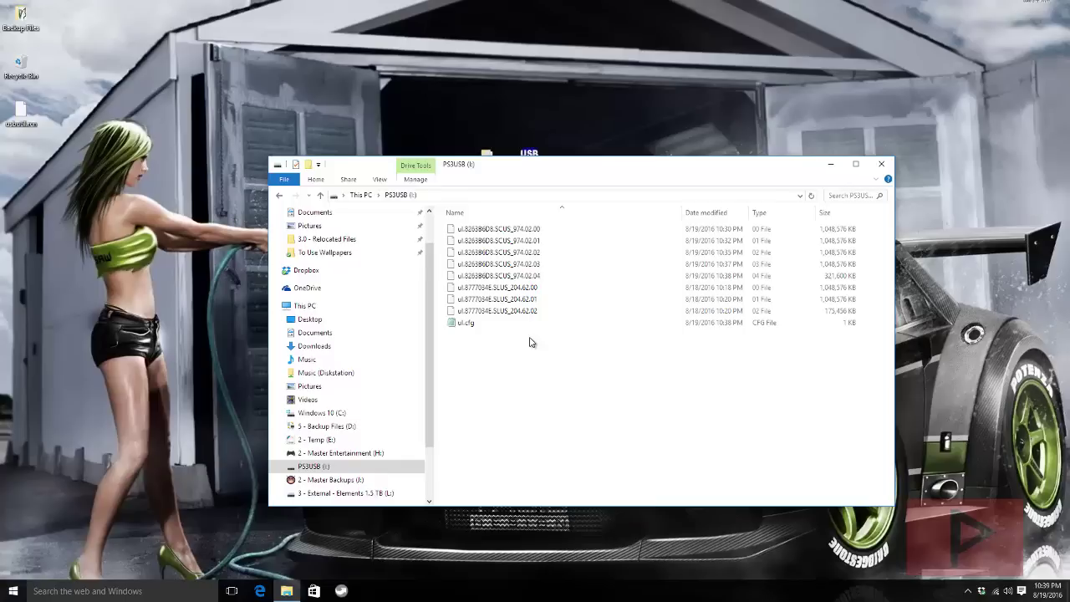
left_click(883, 165)
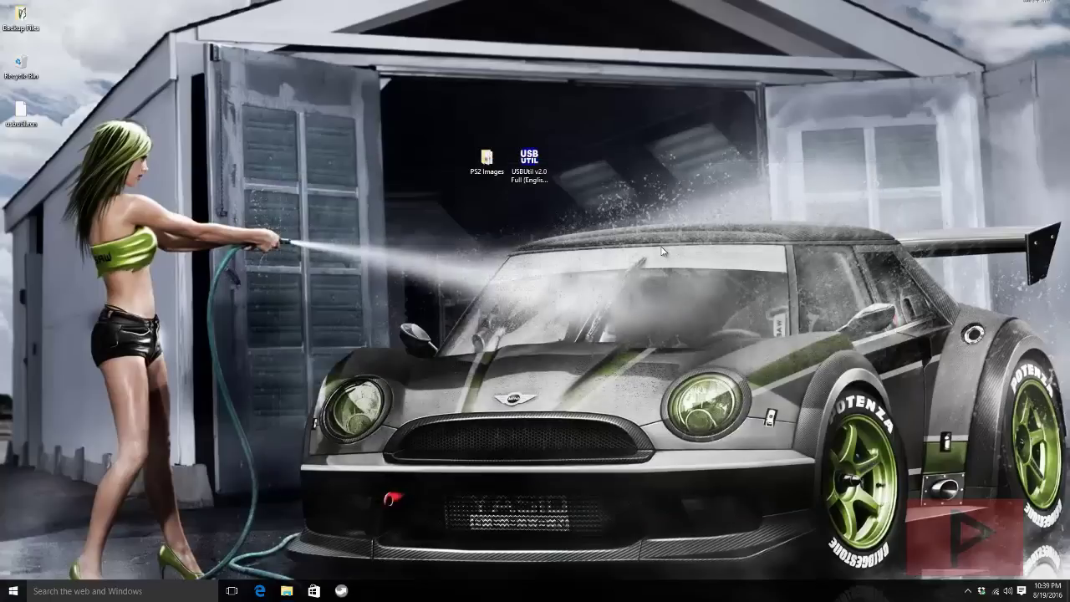